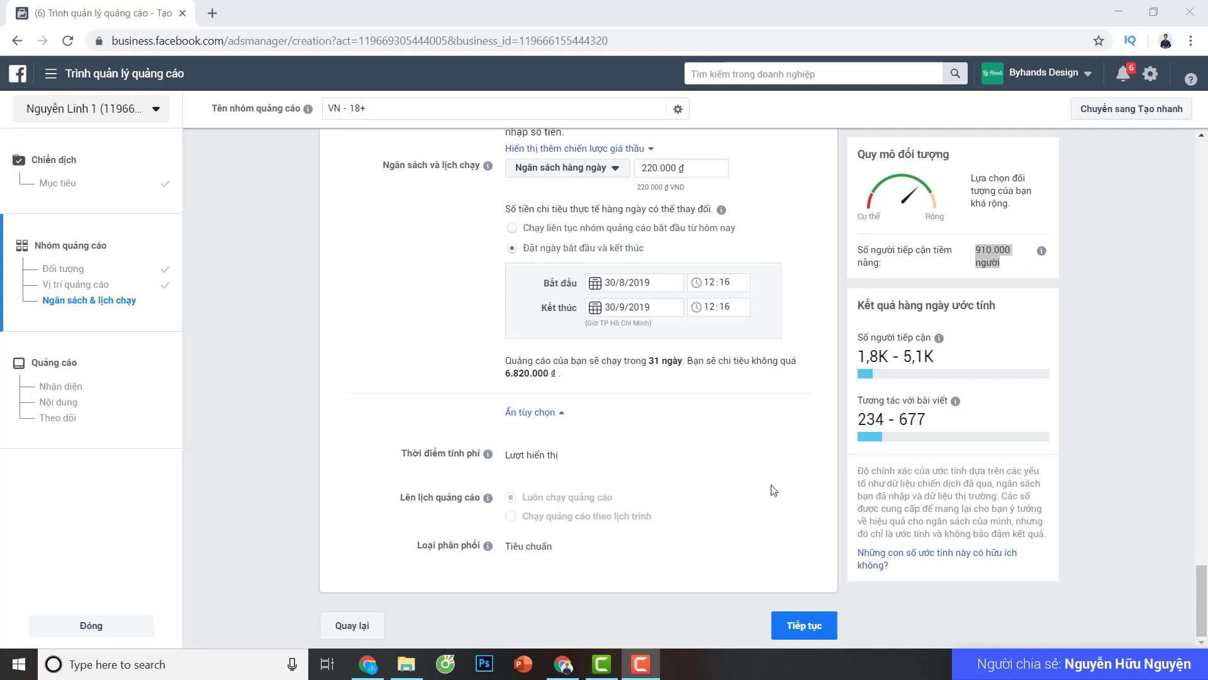
- Continue from the budget and schedule section to the ad setup and select the entire ad name
click(824, 625)
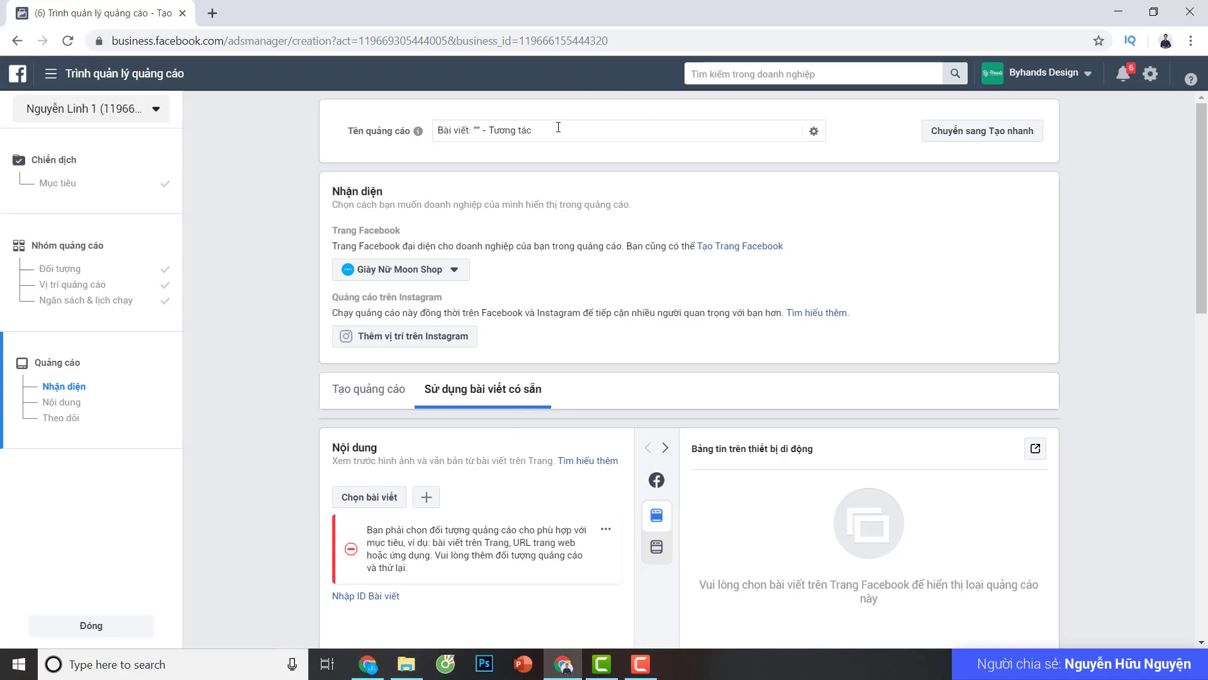
drag(558, 126, 466, 130)
click(914, 235)
triple_click(639, 136)
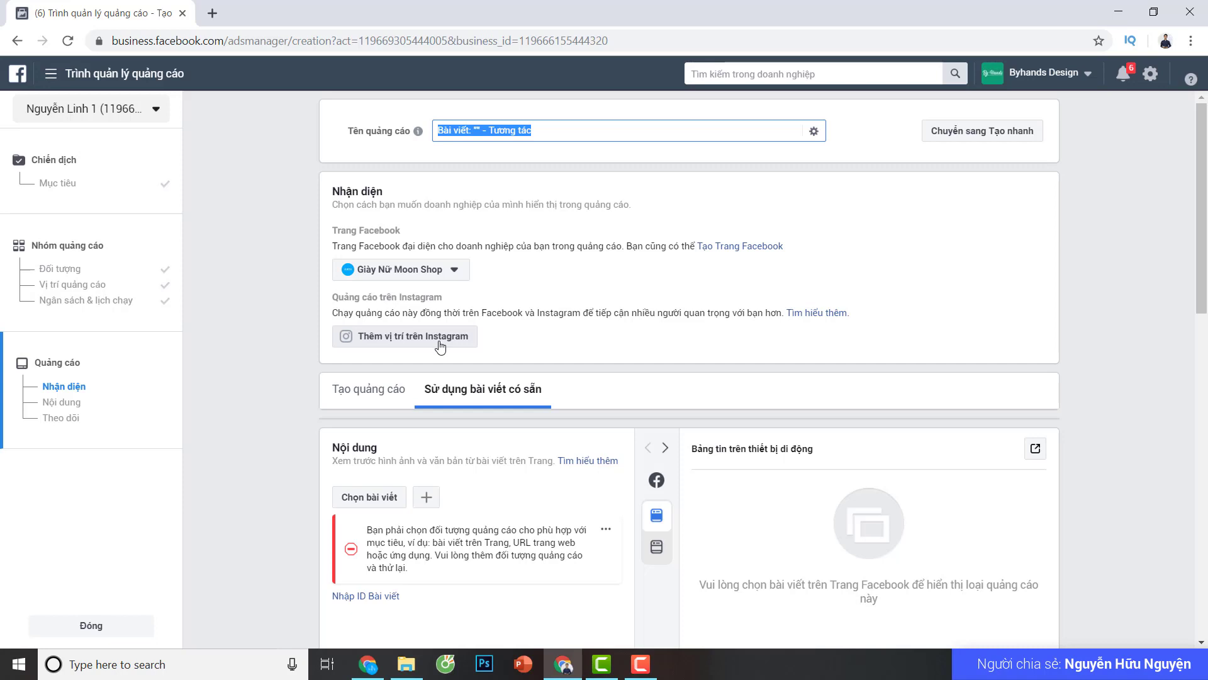
- Use the existing Facebook Page post from 5 July with 39 likes and 40 comments as the ad content
scroll(536, 491, down, 1)
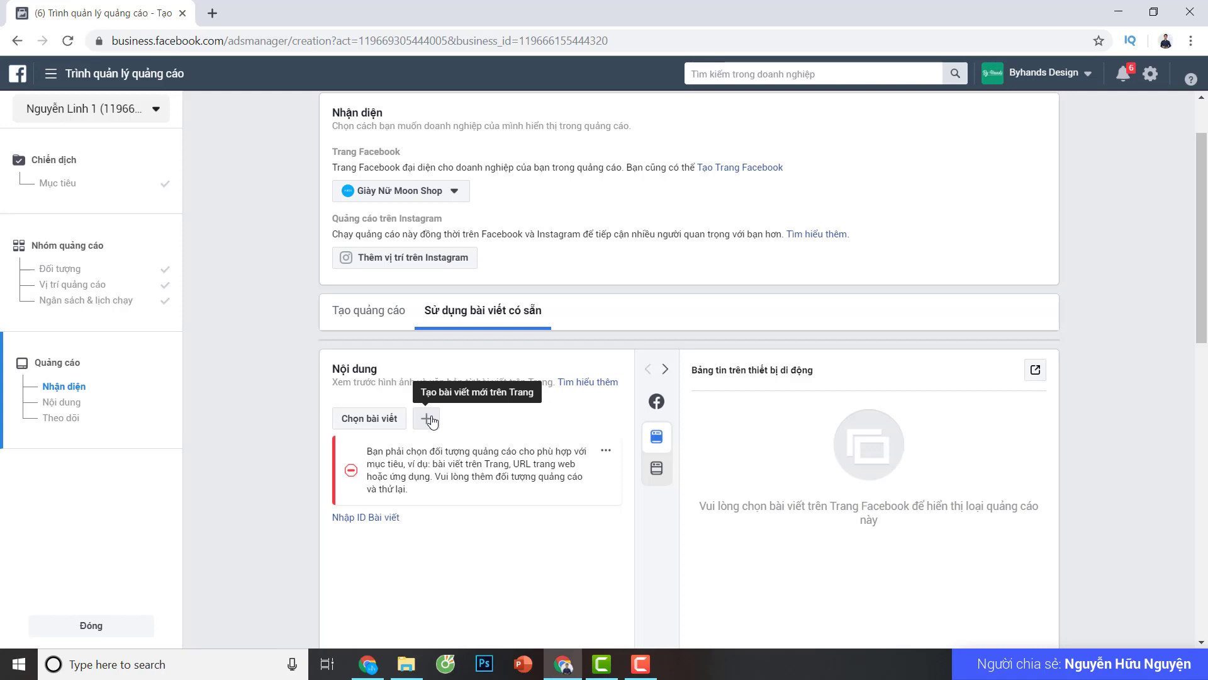
click(386, 421)
scroll(504, 396, down, 5)
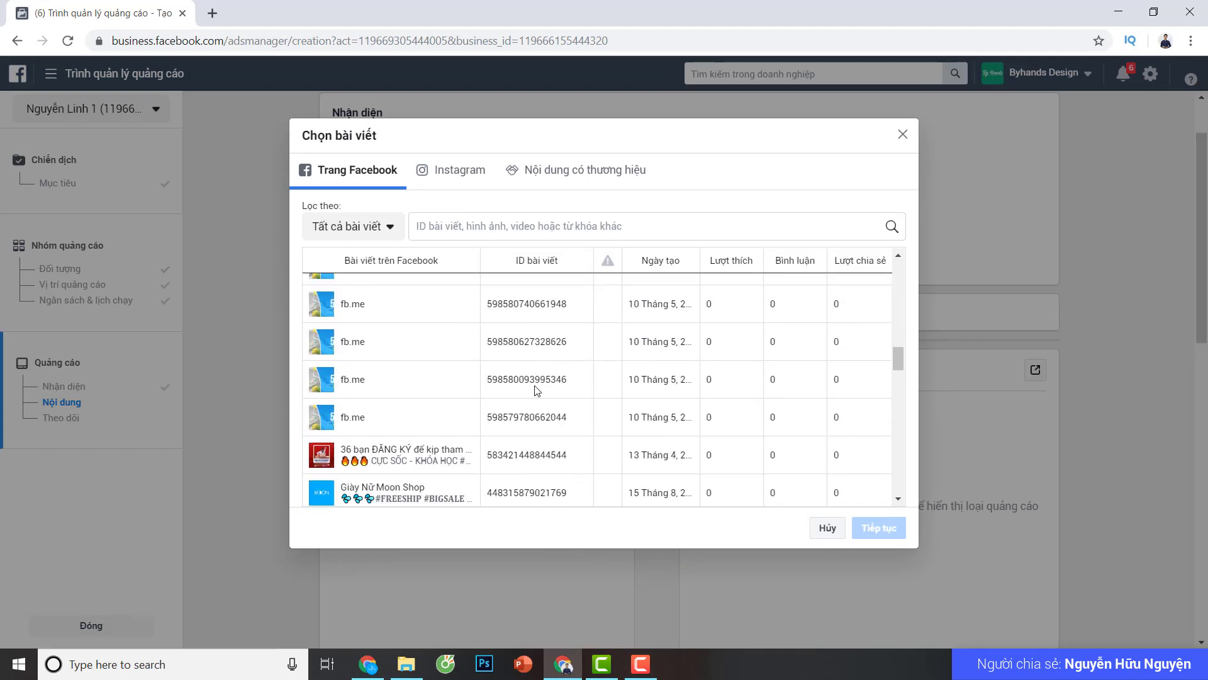
scroll(537, 390, down, 10)
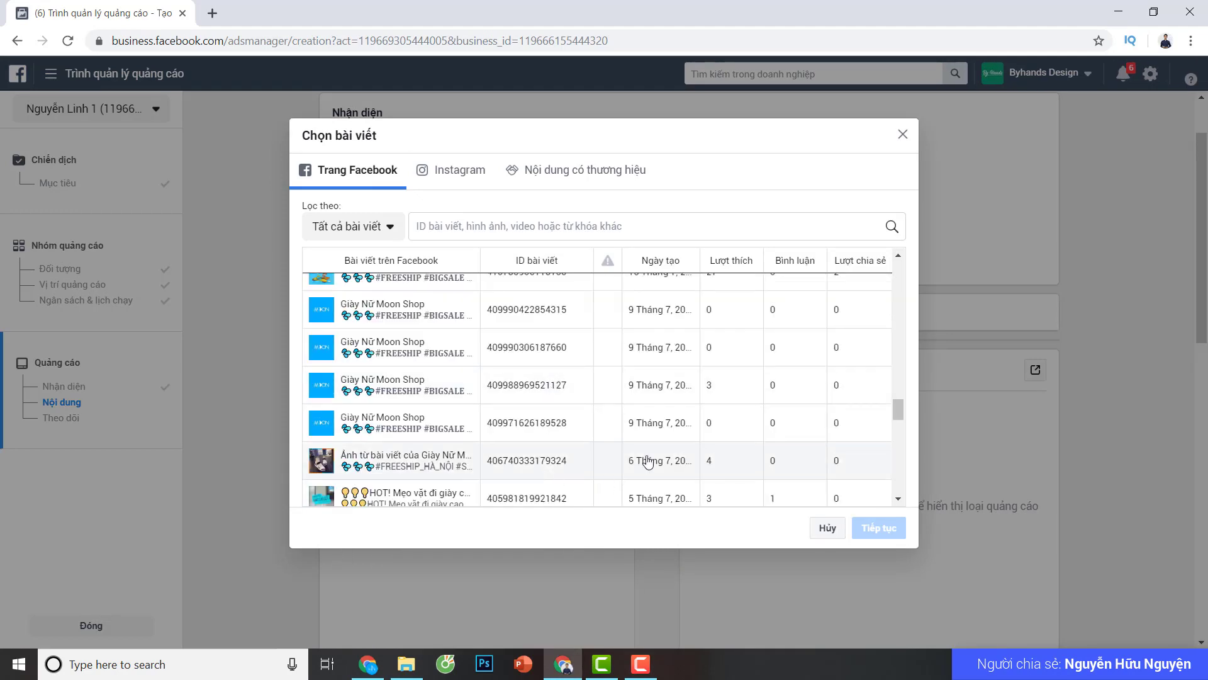
scroll(801, 445, down, 3)
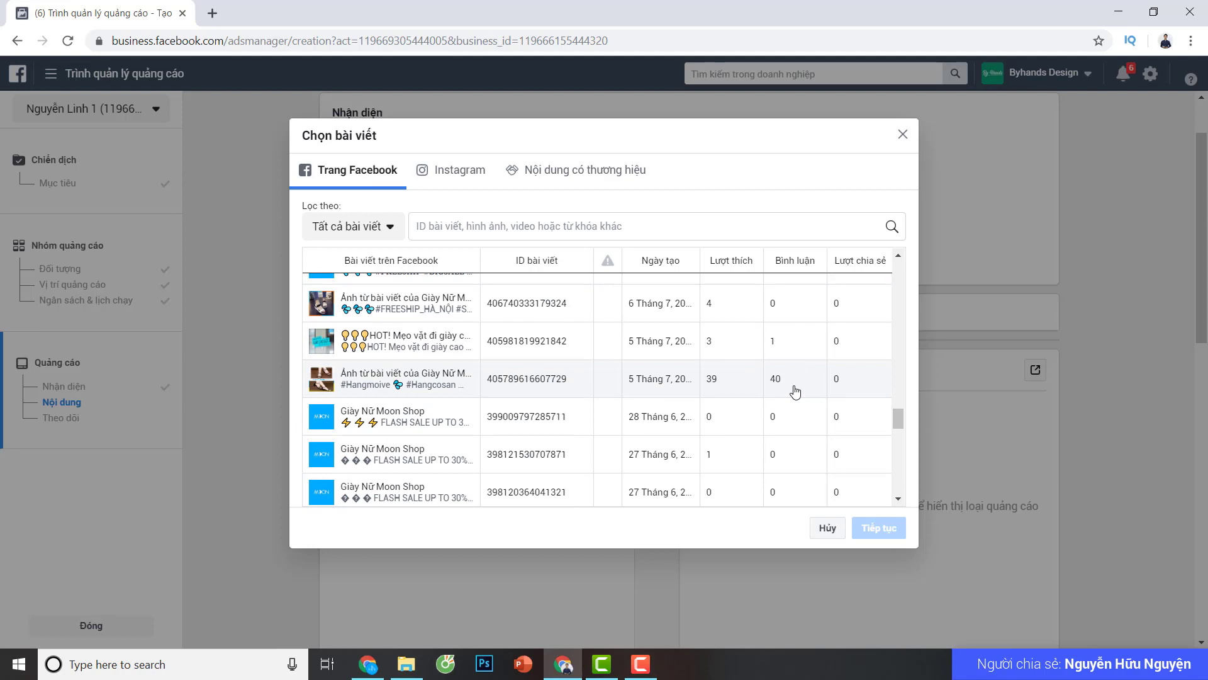
click(795, 391)
click(878, 527)
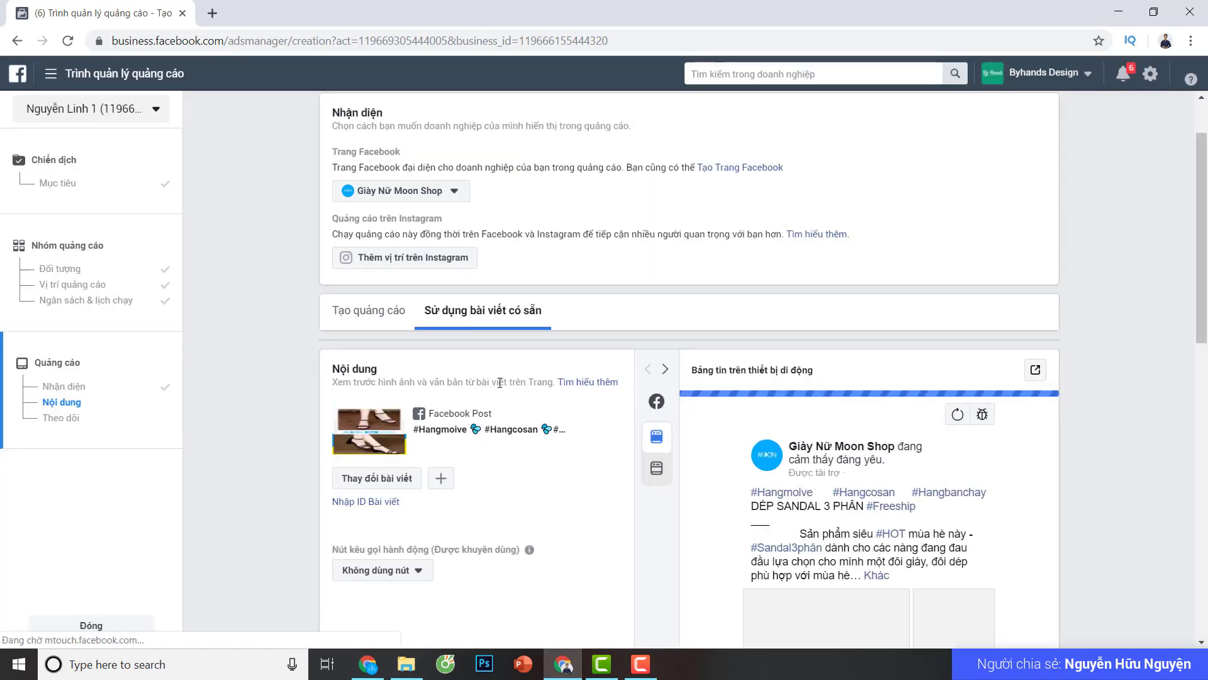
click(440, 478)
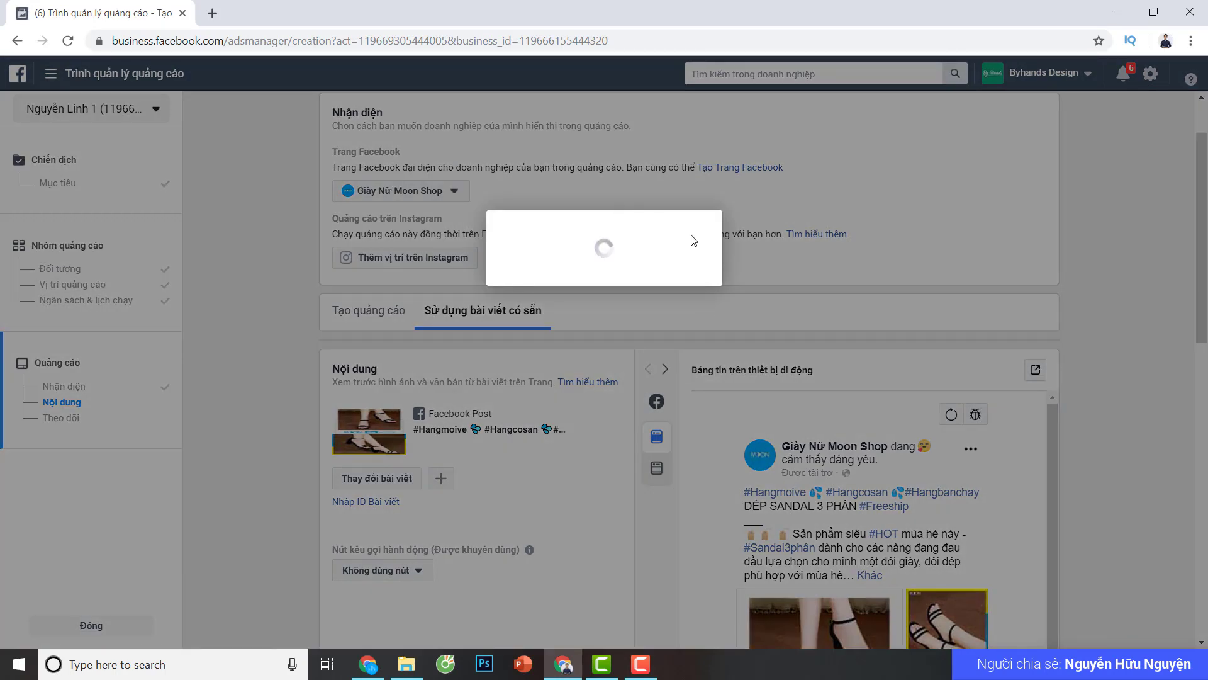
click(968, 234)
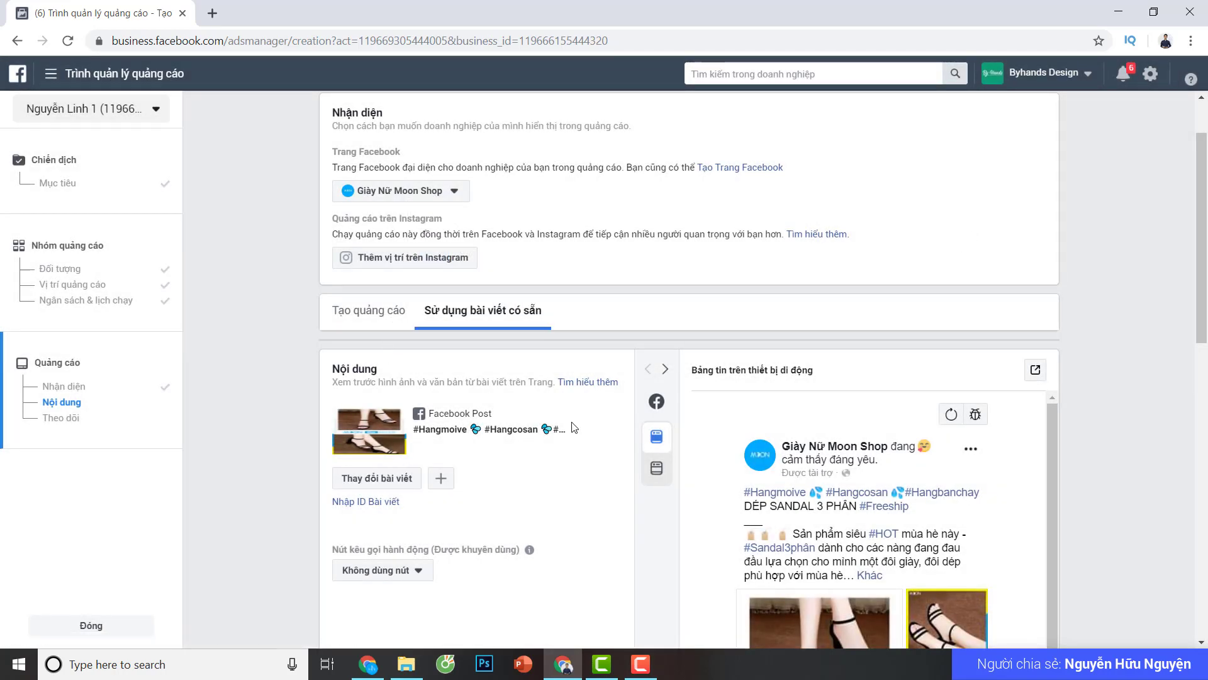
scroll(574, 427, down, 1)
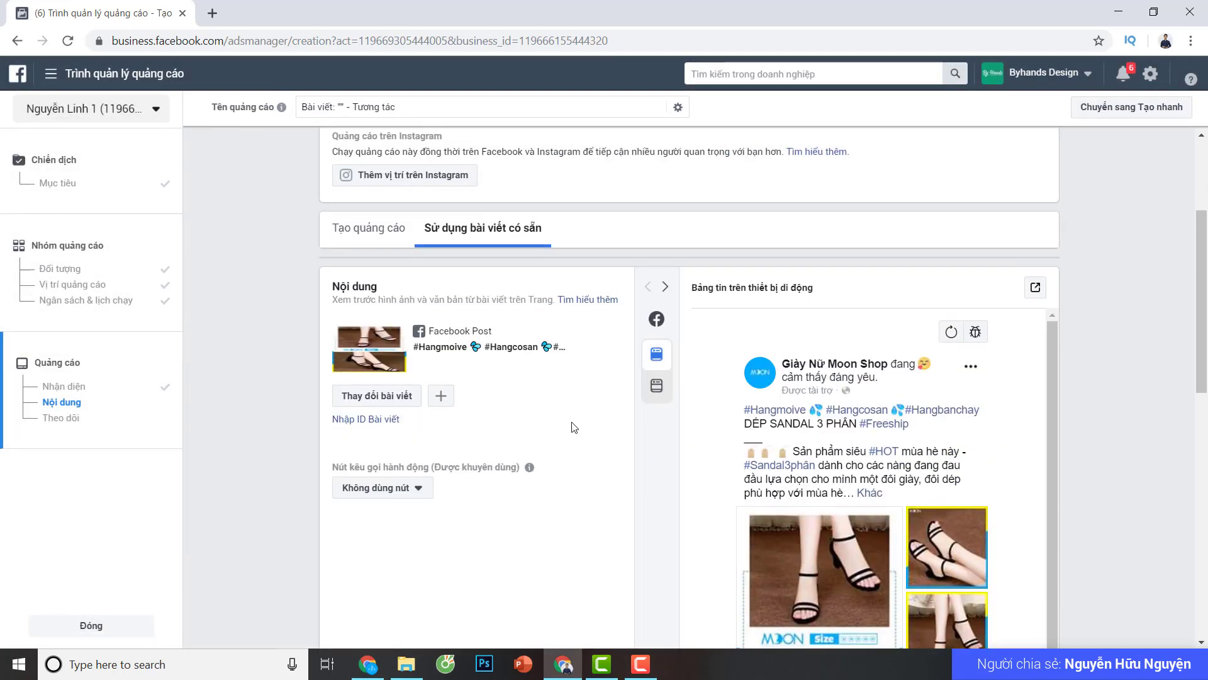
- Switch to creating a new ad and examine the format, media options and recommended image size, crop ratio and file types
click(391, 244)
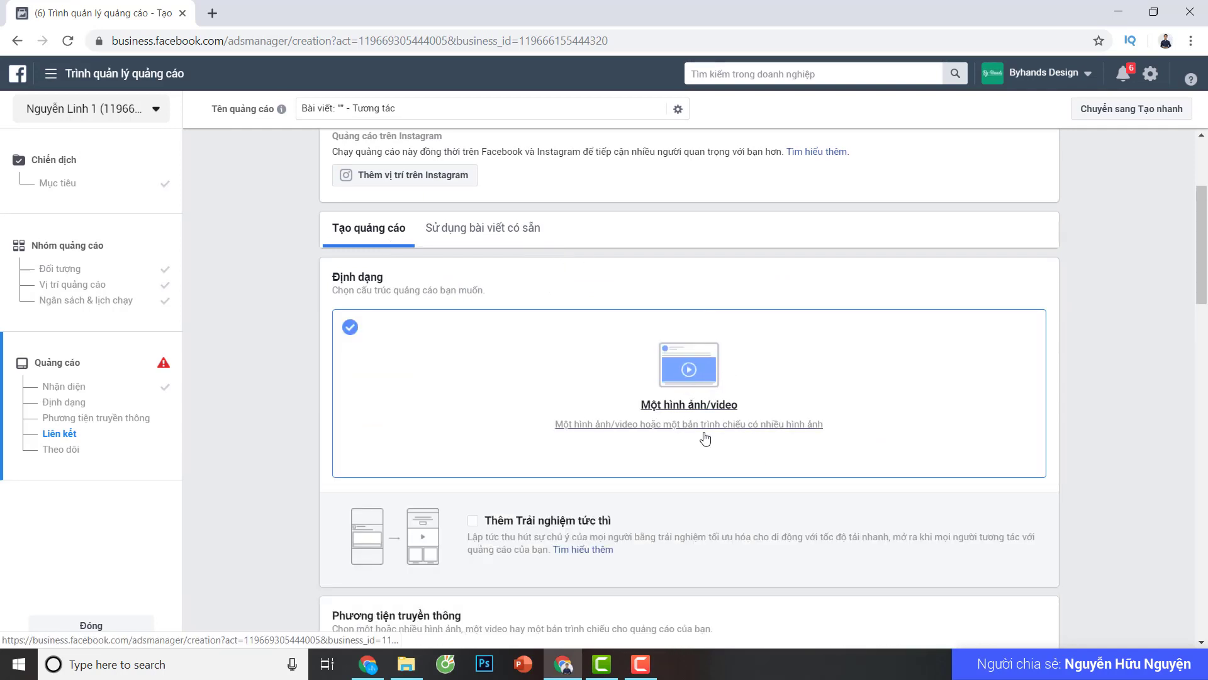
scroll(787, 406, down, 4)
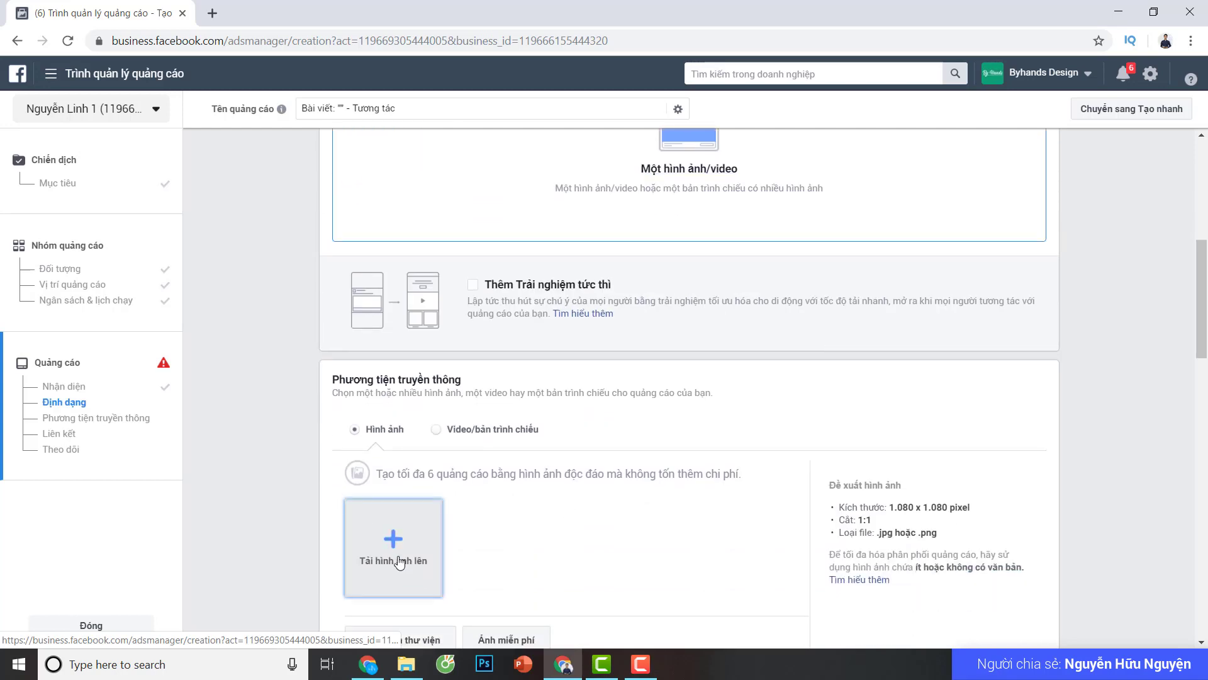
scroll(387, 478, down, 4)
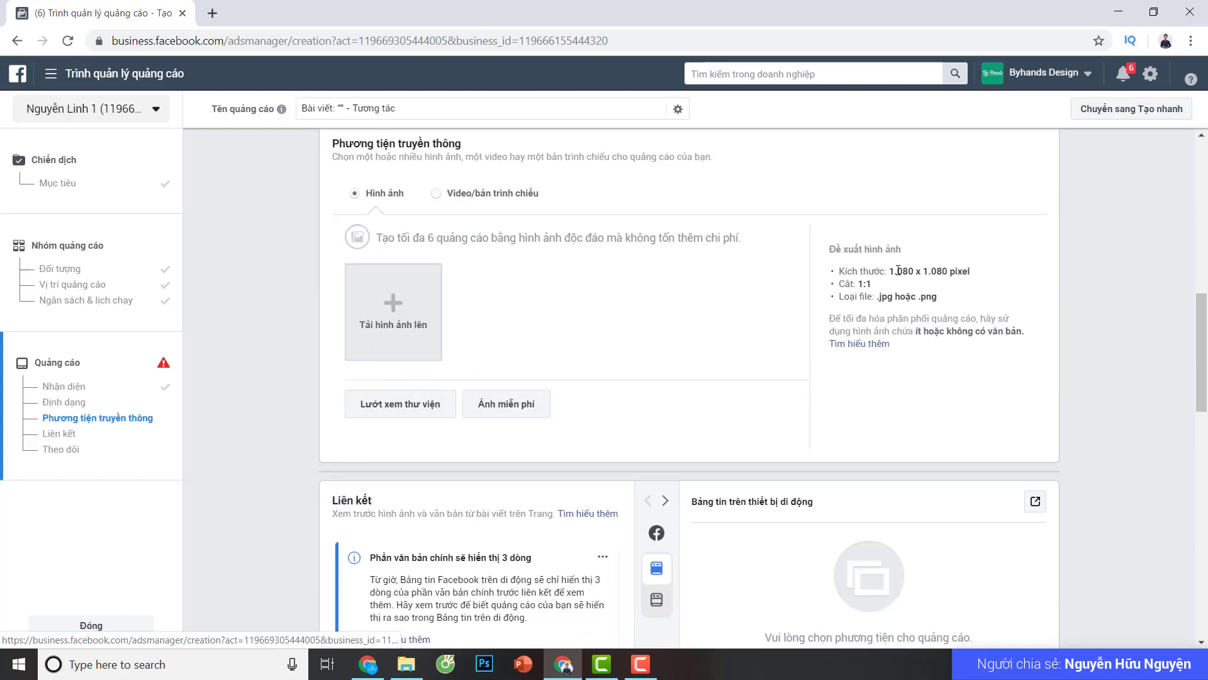
drag(898, 271, 983, 273)
click(978, 275)
click(904, 283)
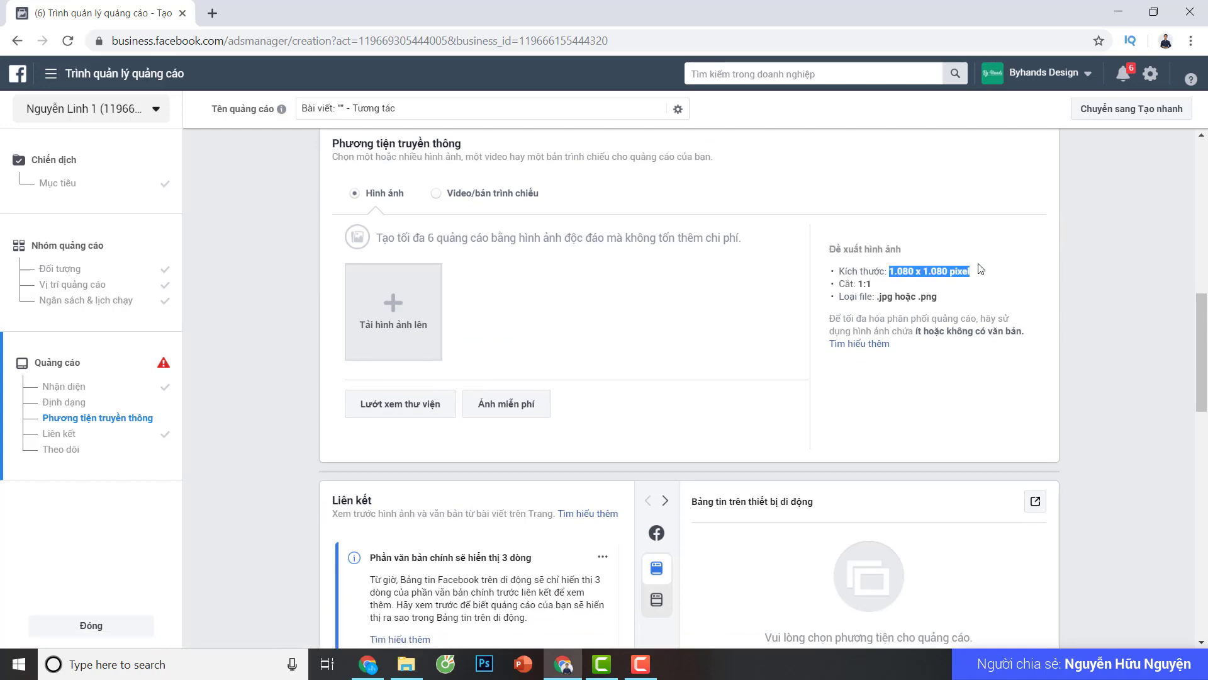
click(980, 289)
drag(887, 291, 938, 298)
click(881, 296)
click(886, 302)
click(932, 299)
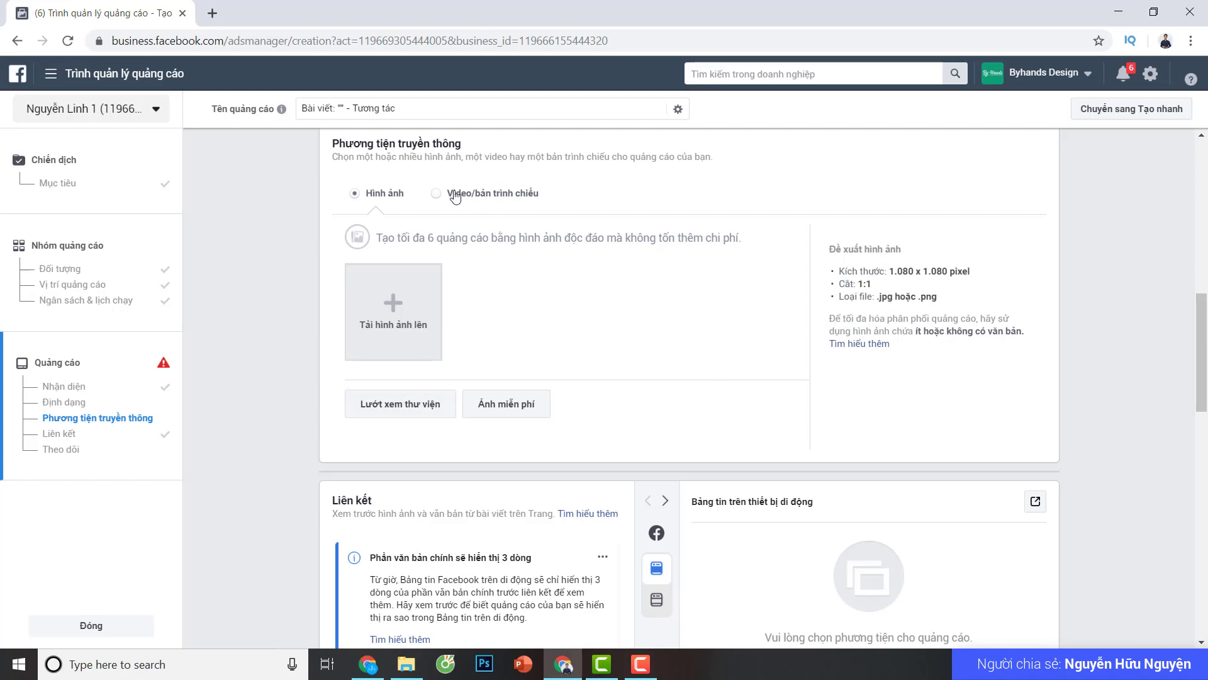
scroll(637, 357, up, 1)
scroll(711, 368, up, 1)
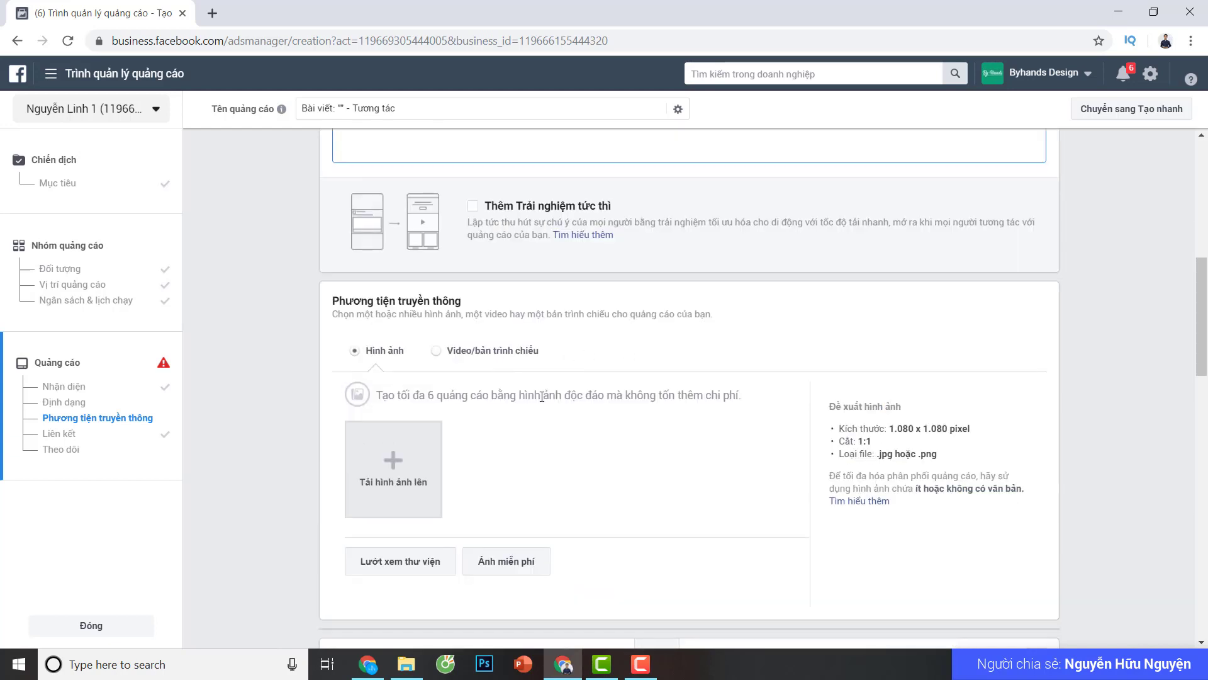
- Examine the link section of the new ad, including the note on how much primary text mobile feeds show
scroll(542, 396, down, 6)
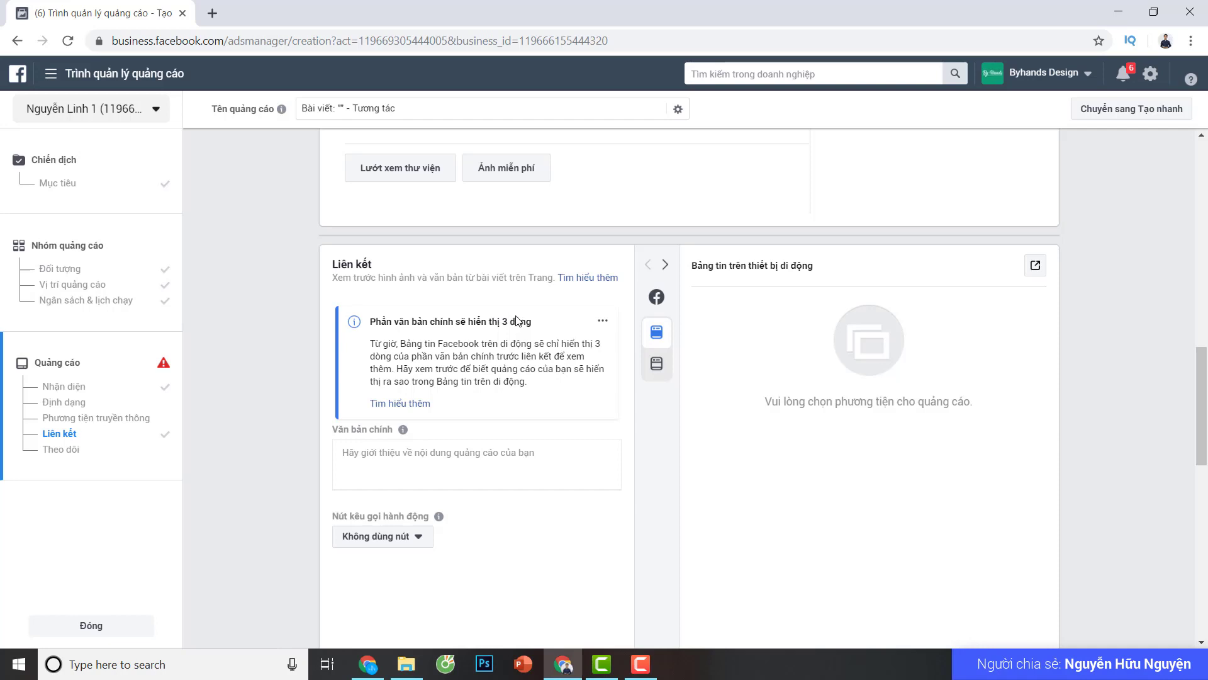
drag(453, 344, 399, 340)
click(530, 365)
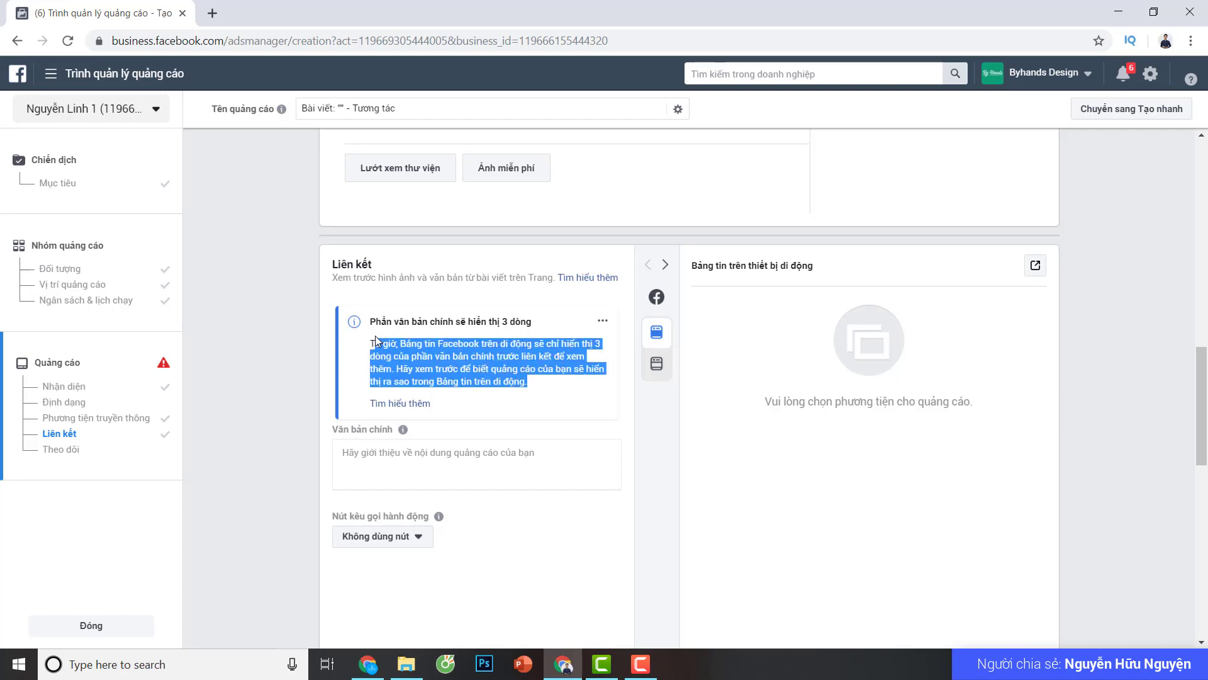
click(394, 345)
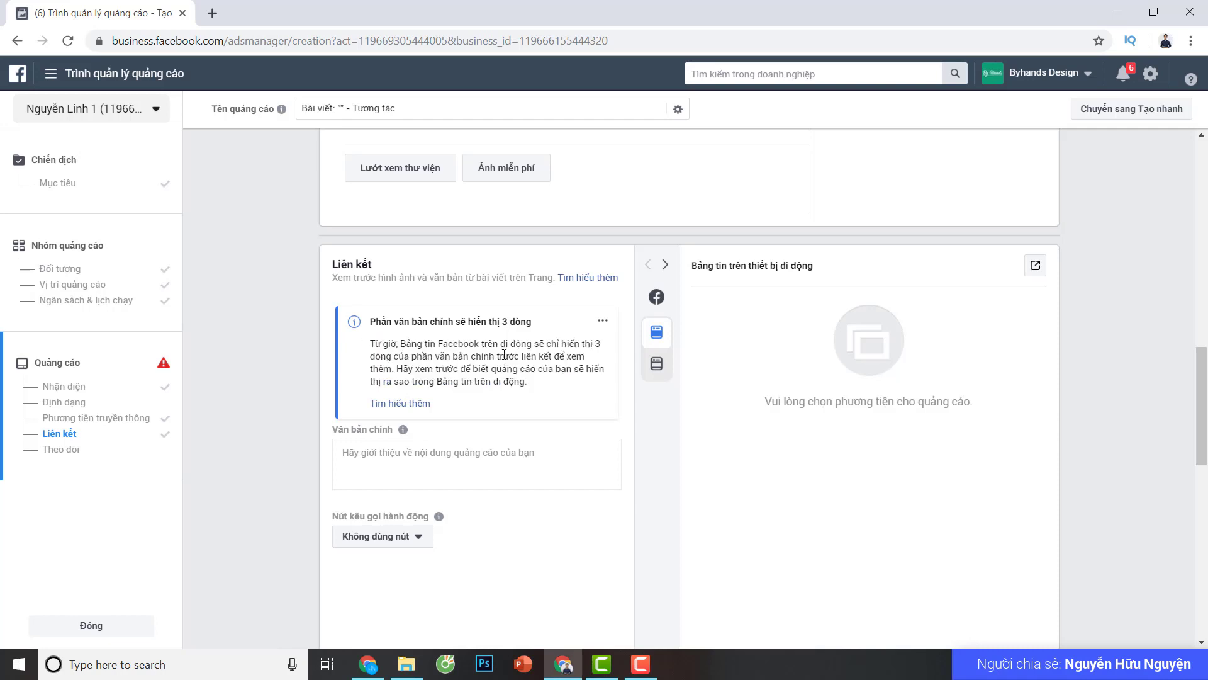
- Switch the ad back to using the existing Page post
scroll(504, 354, up, 8)
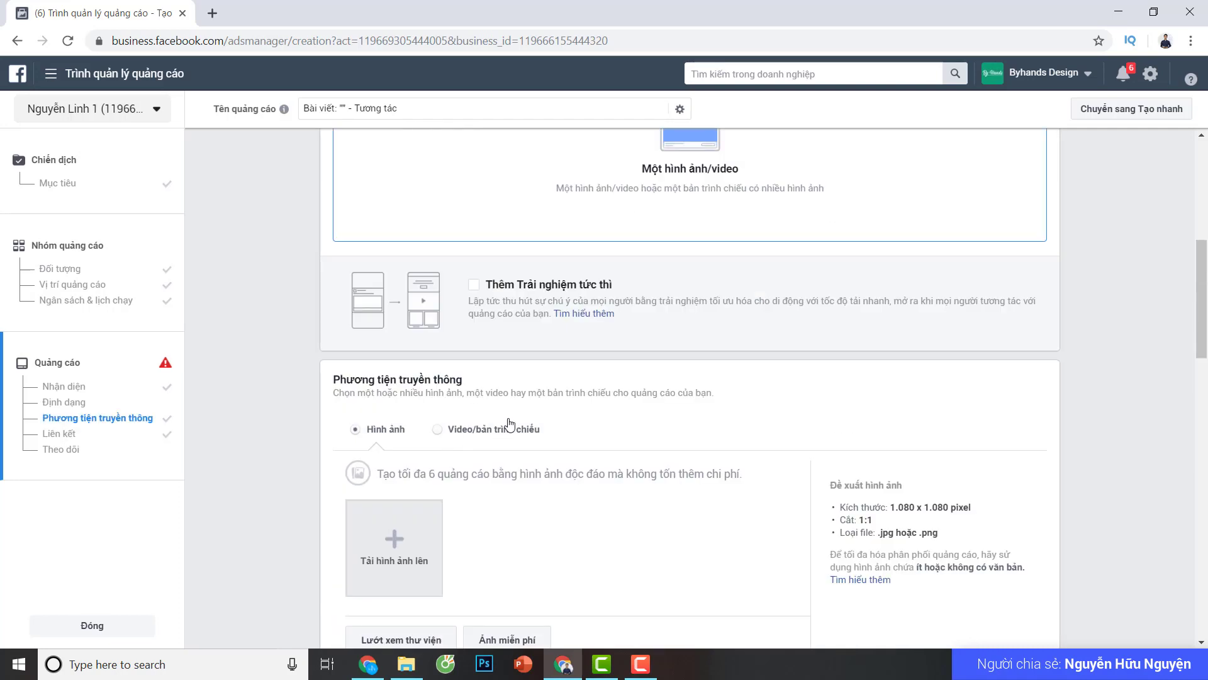
scroll(499, 333, up, 5)
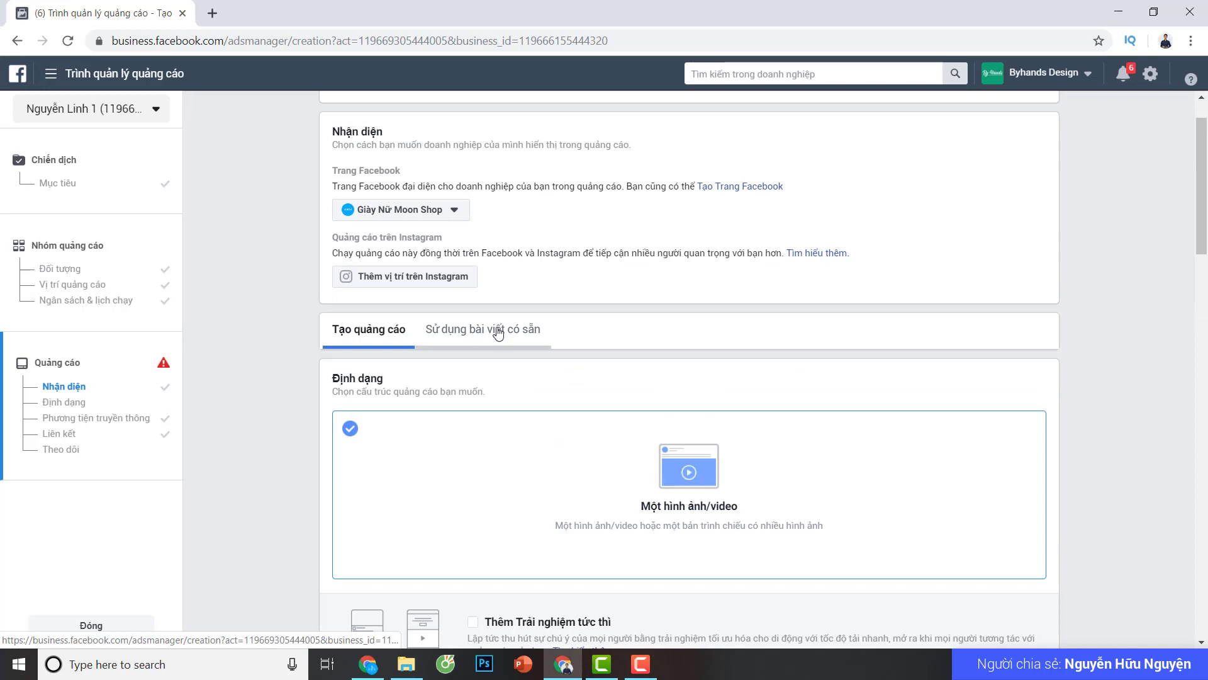
click(497, 331)
scroll(526, 476, down, 5)
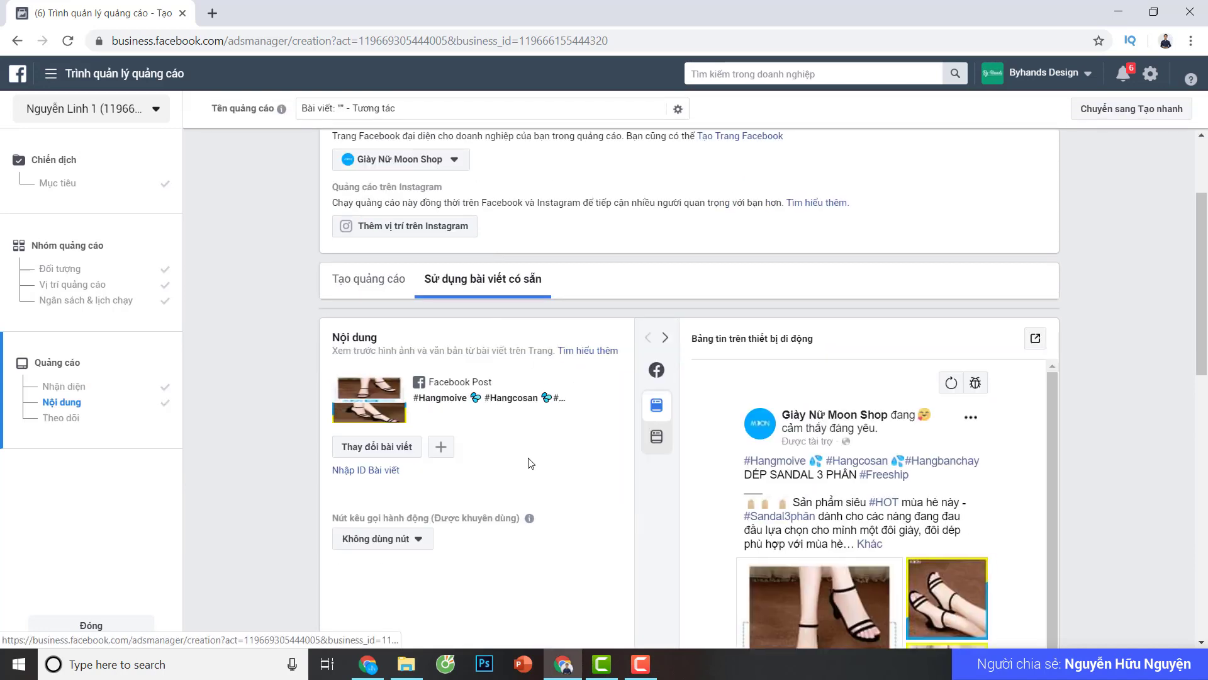
- Review the ad's call-to-action option, post preview, conversion tracking settings, Page identity and preview placements
scroll(540, 399, up, 3)
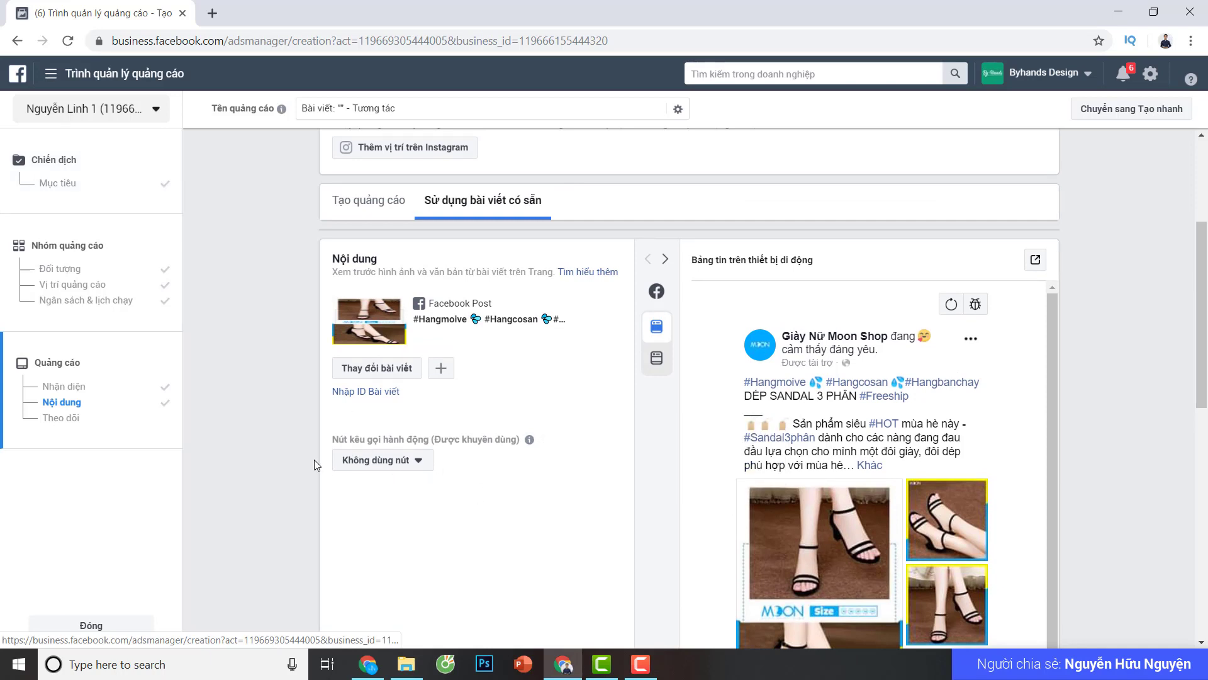
mouse_move(529, 439)
scroll(452, 415, down, 3)
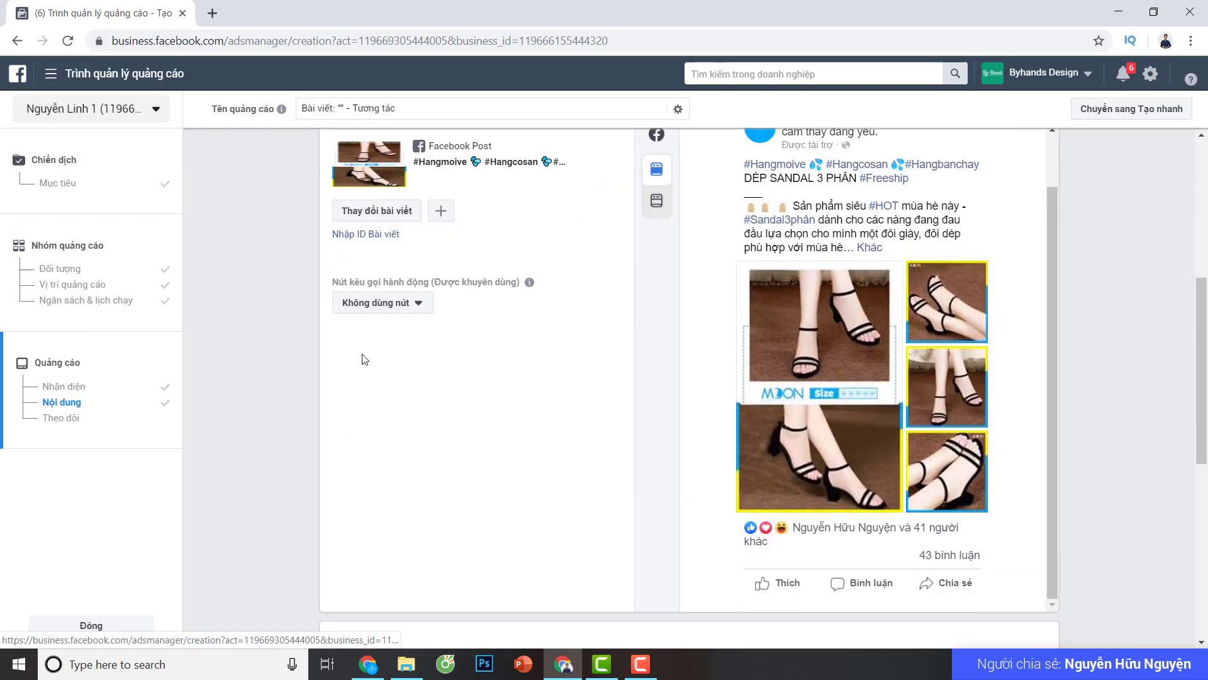
scroll(364, 359, up, 5)
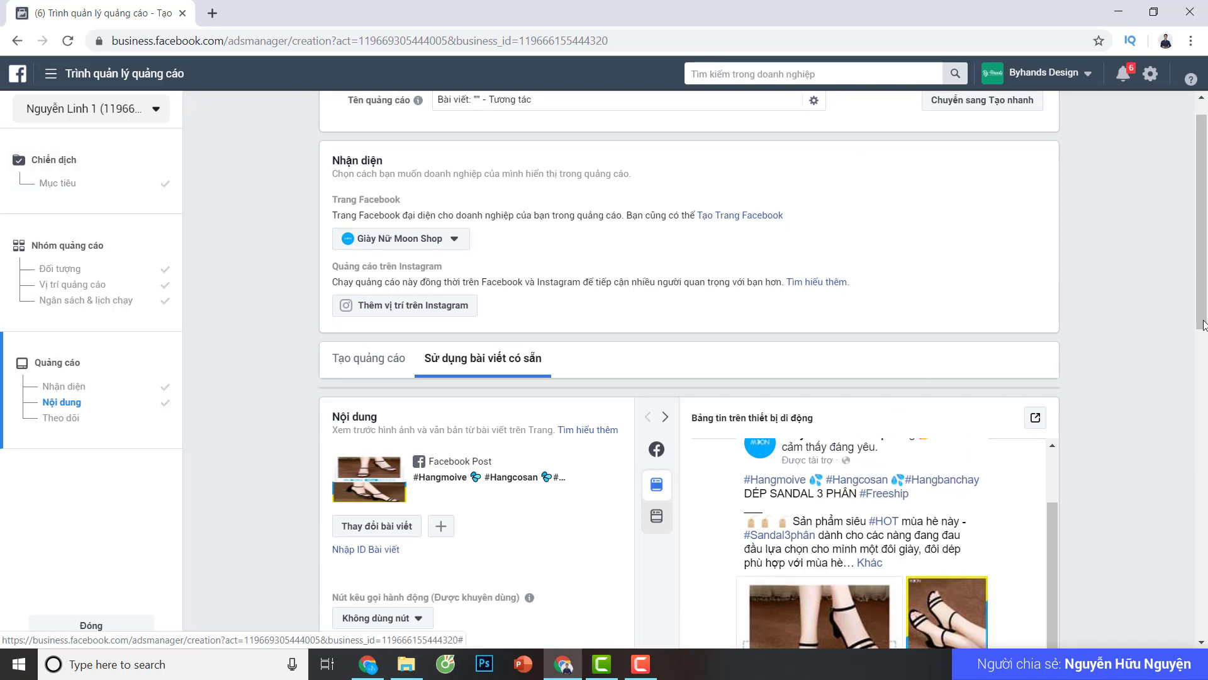
scroll(690, 371, down, 1)
scroll(668, 357, down, 12)
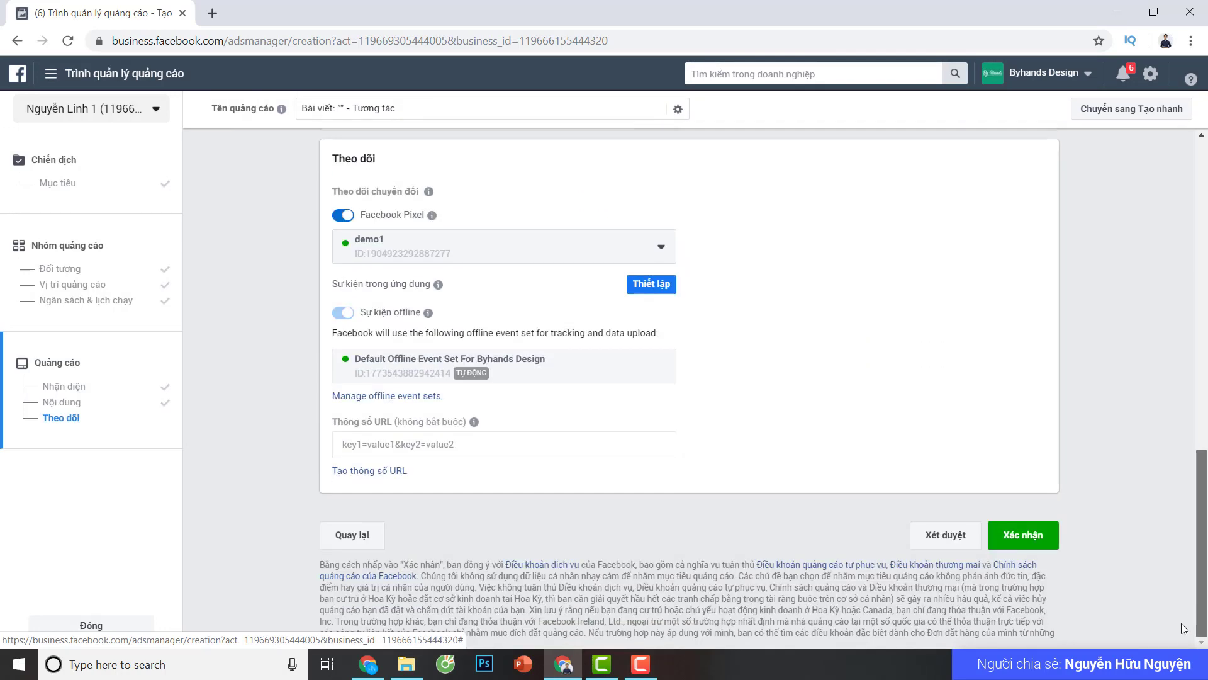
scroll(668, 357, up, 12)
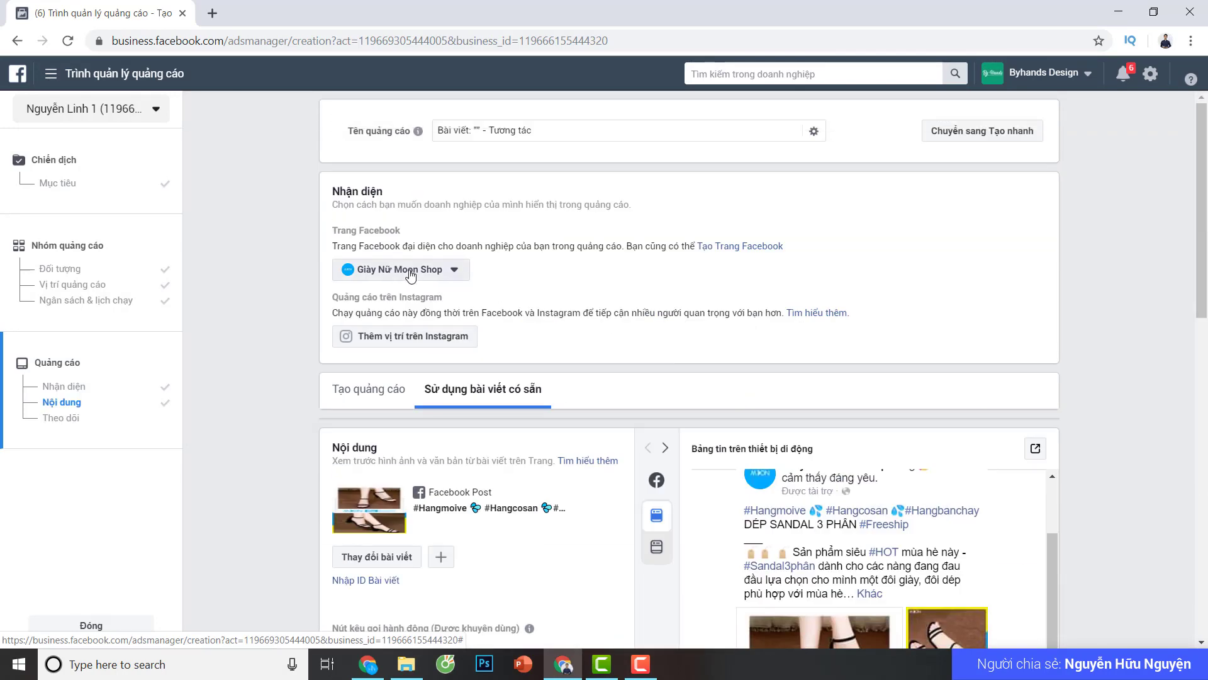
scroll(689, 248, down, 2)
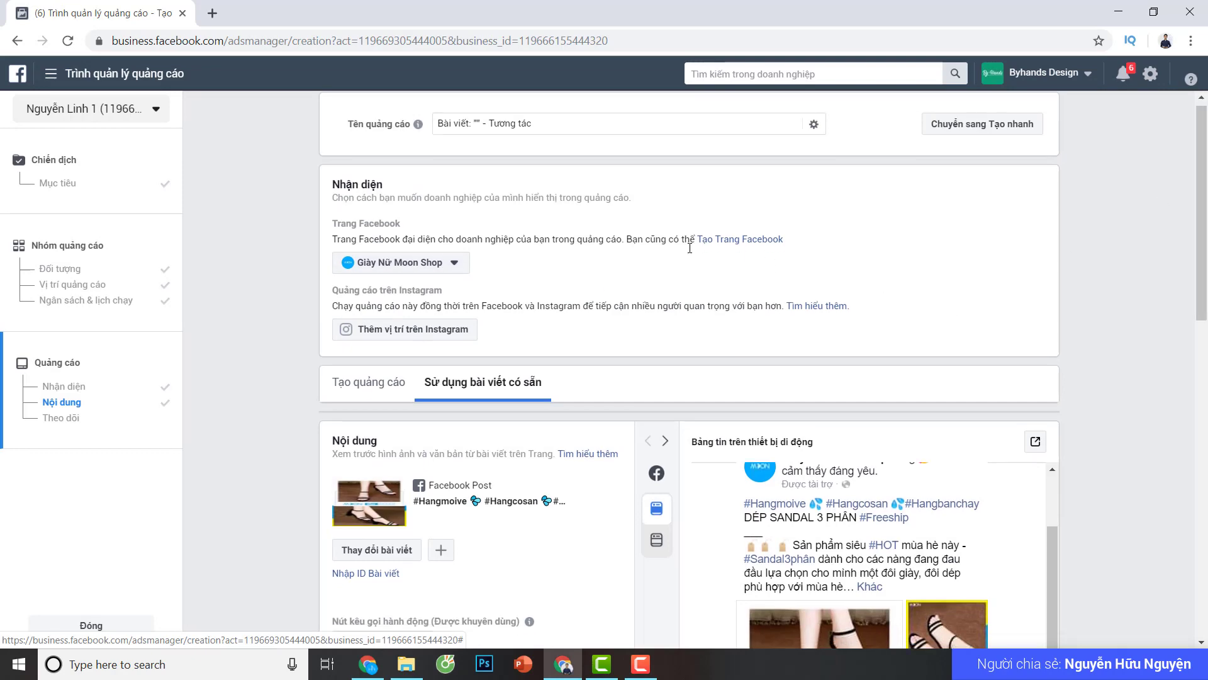
drag(1202, 338, 1206, 396)
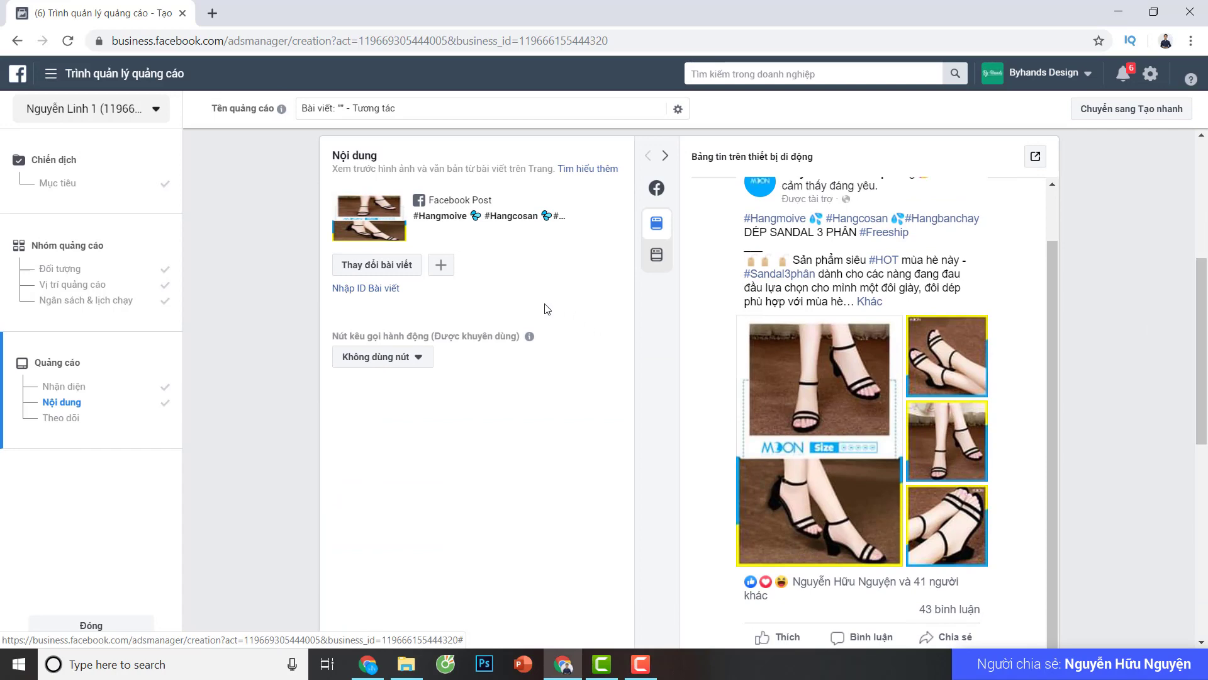
scroll(608, 353, up, 3)
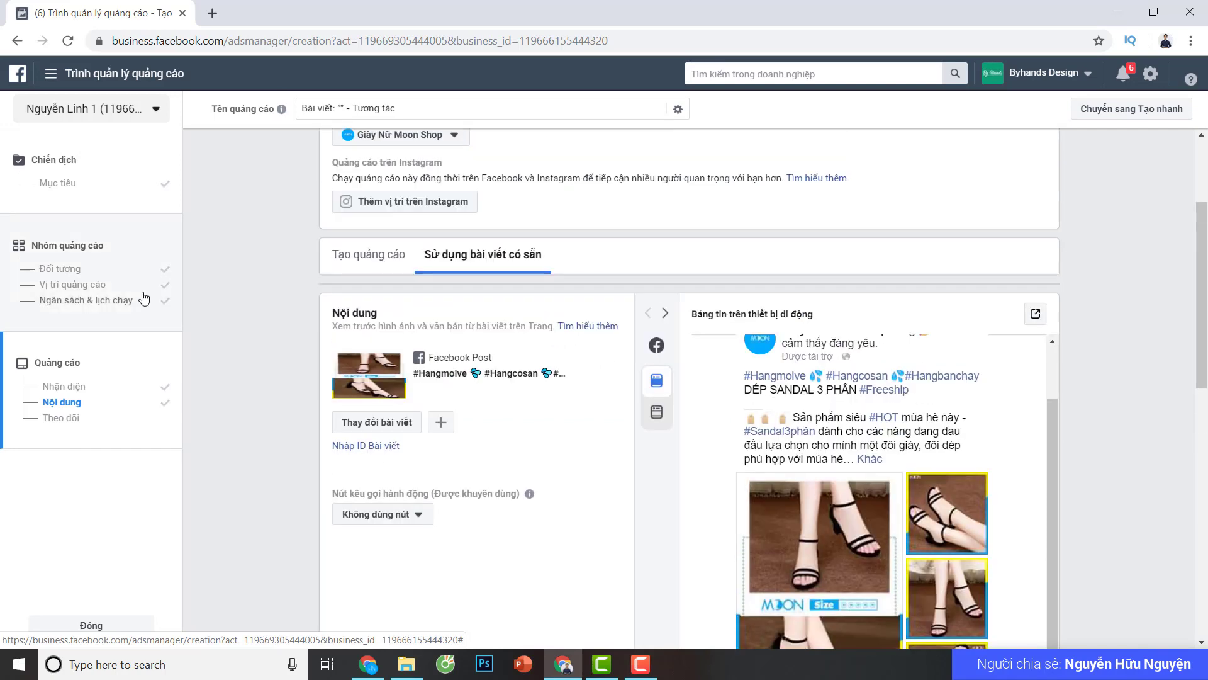
mouse_move(659, 384)
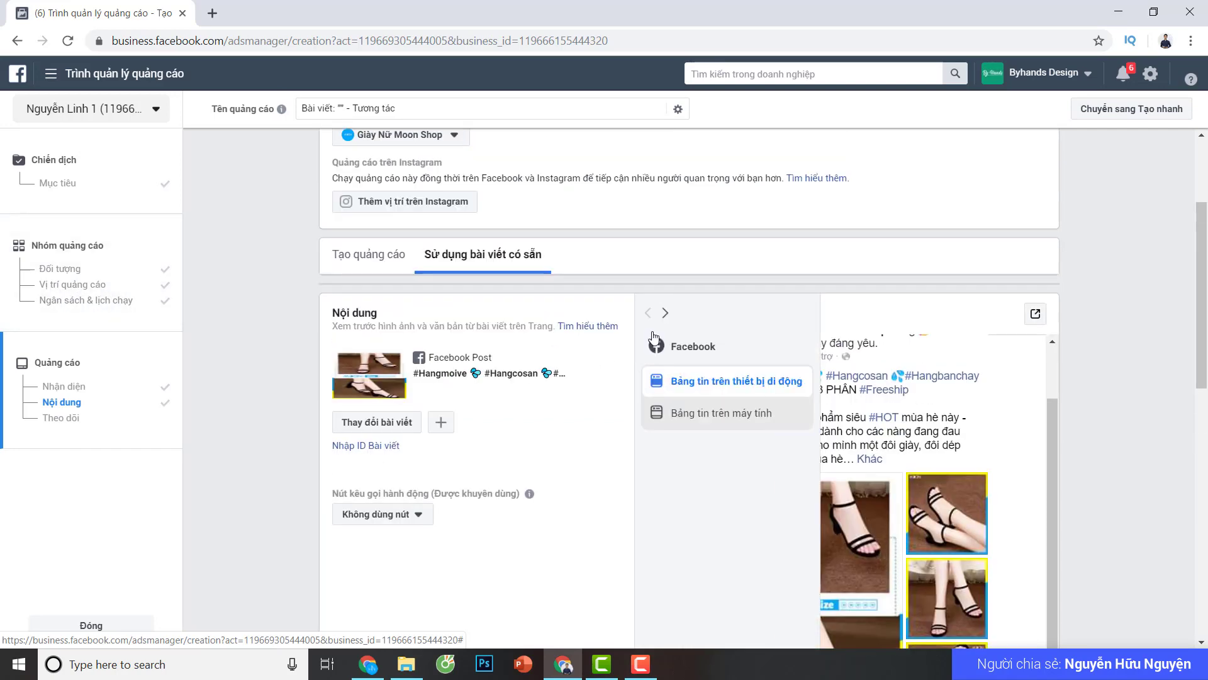